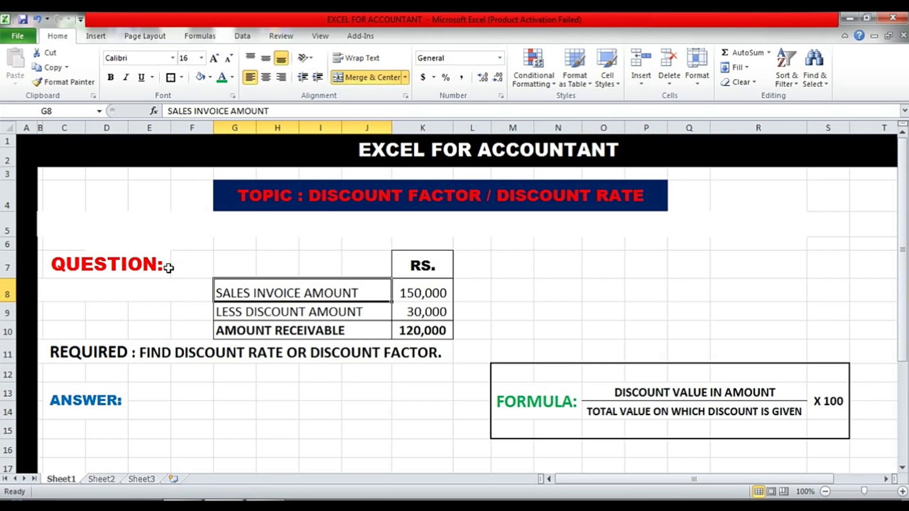
Point out the QUESTION heading, the 30,000 discount amount and the 150,000 invoice amount
click(134, 268)
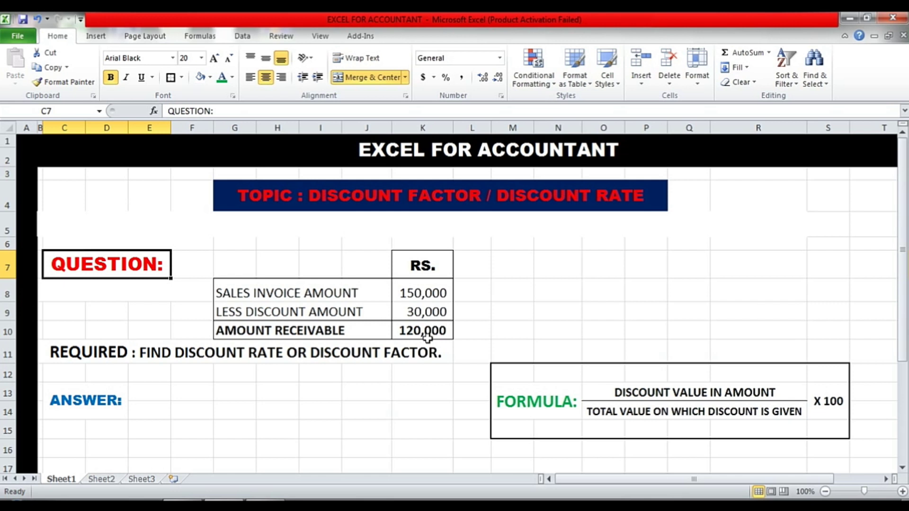
click(436, 313)
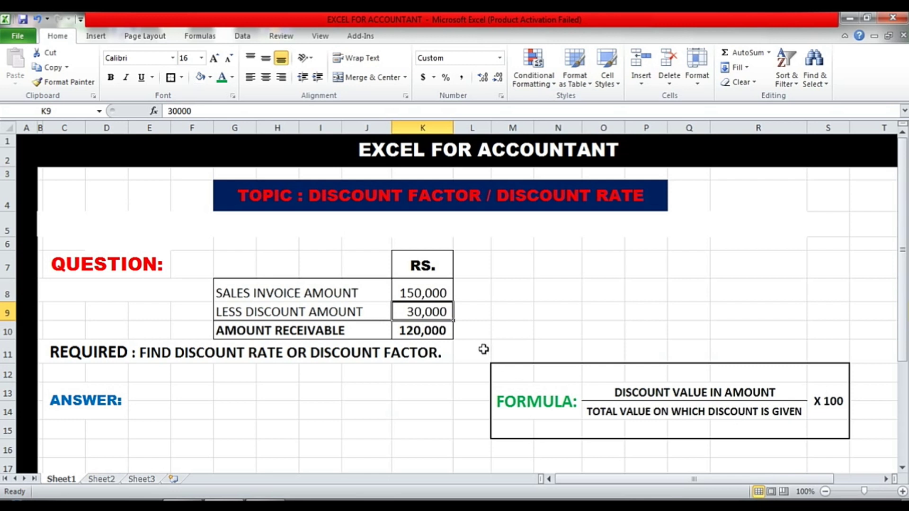
click(424, 294)
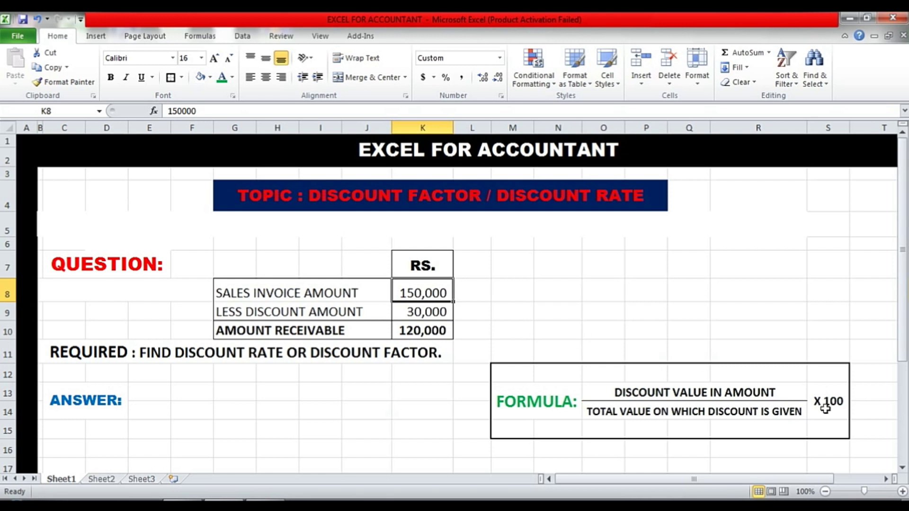
Enter =30000/150000*100 in G14 beside ANSWER to get a discount rate of 20
click(232, 411)
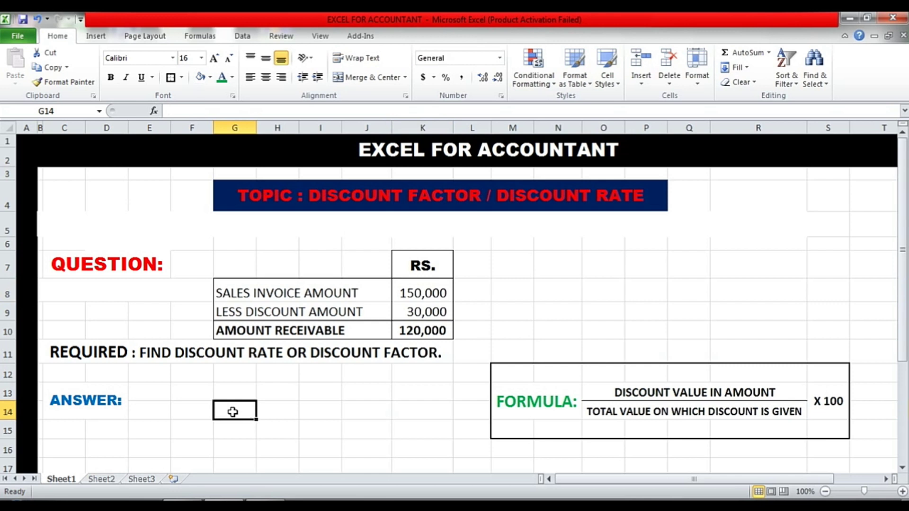
text(=)
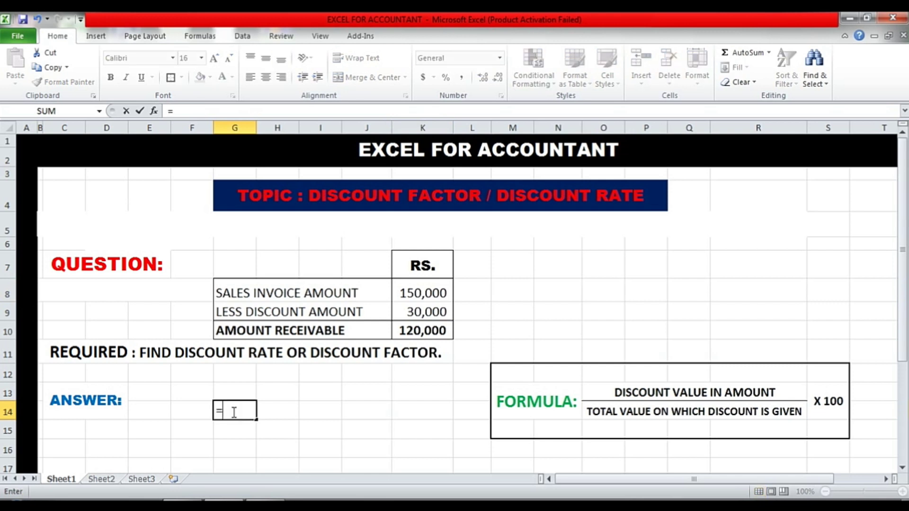
text(300)
text(00)
text(/1)
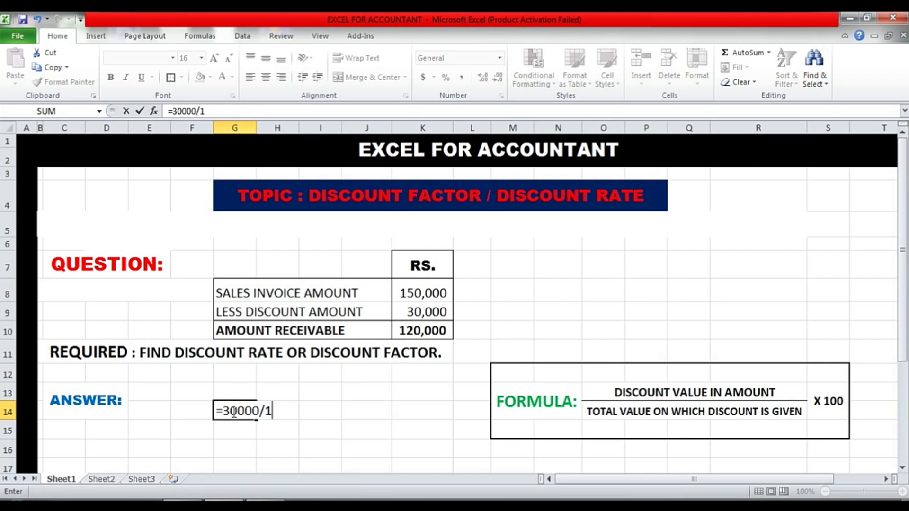
text(50000)
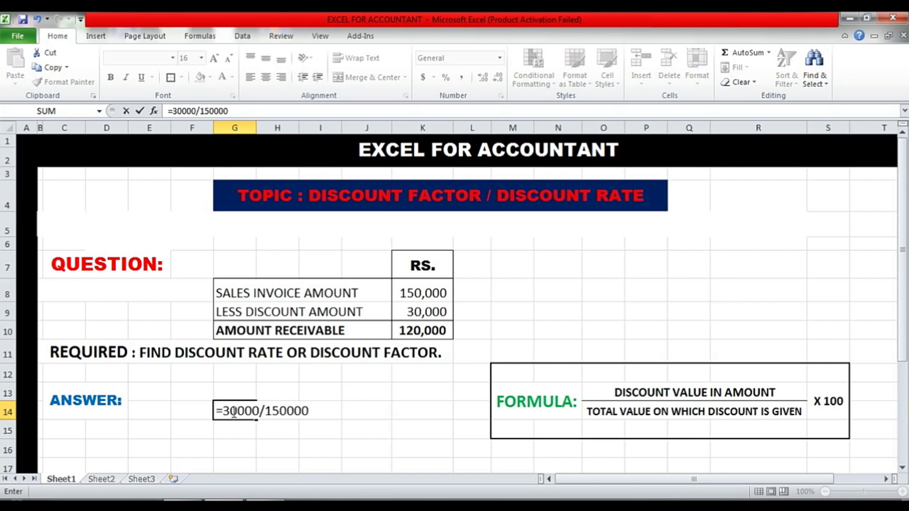
text(*)
text(100)
key(Return)
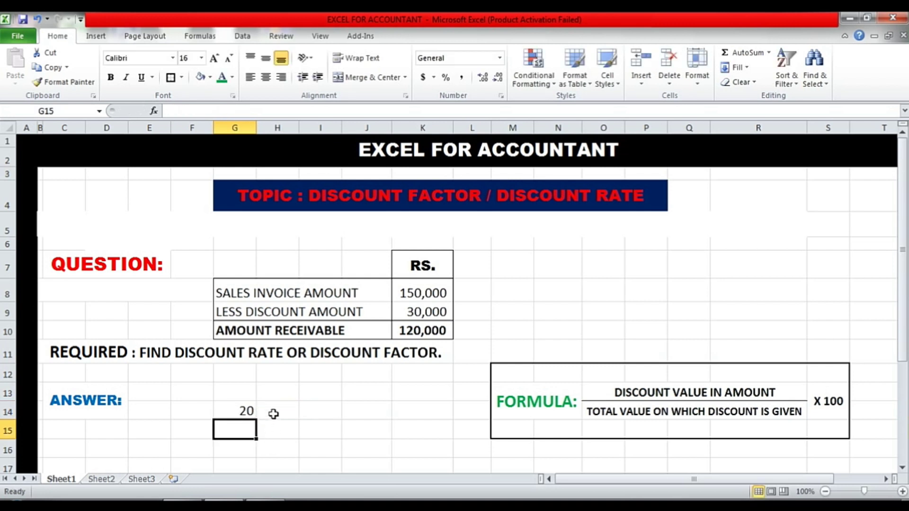
Check G14's 20 result against the 30,000 and 150,000 source amounts
click(273, 412)
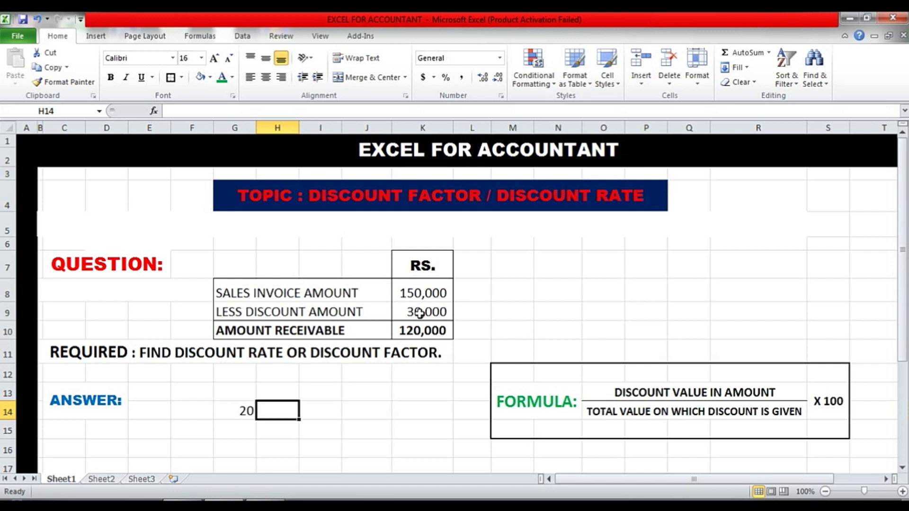
click(419, 313)
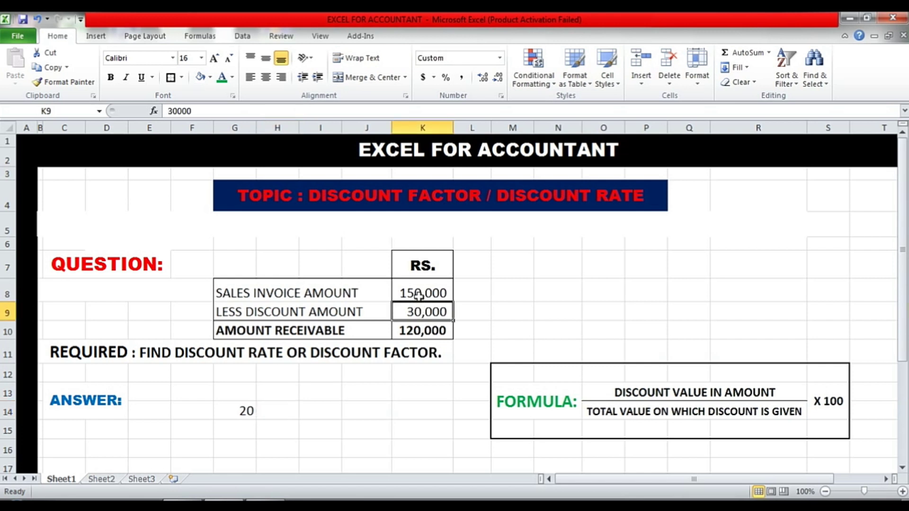
click(418, 296)
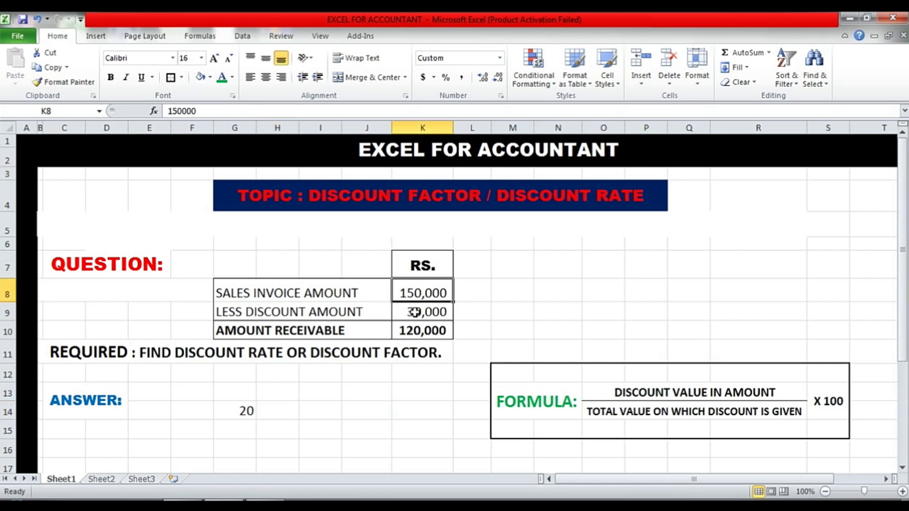
click(415, 312)
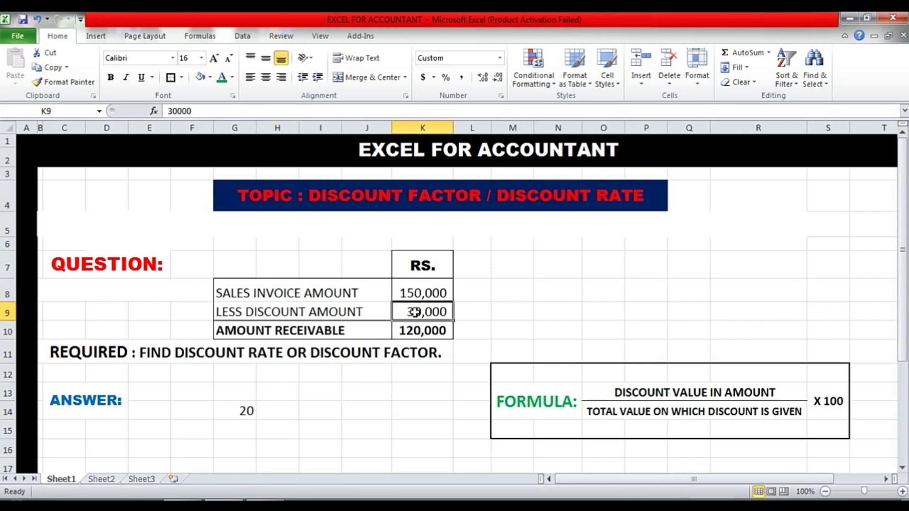
click(248, 409)
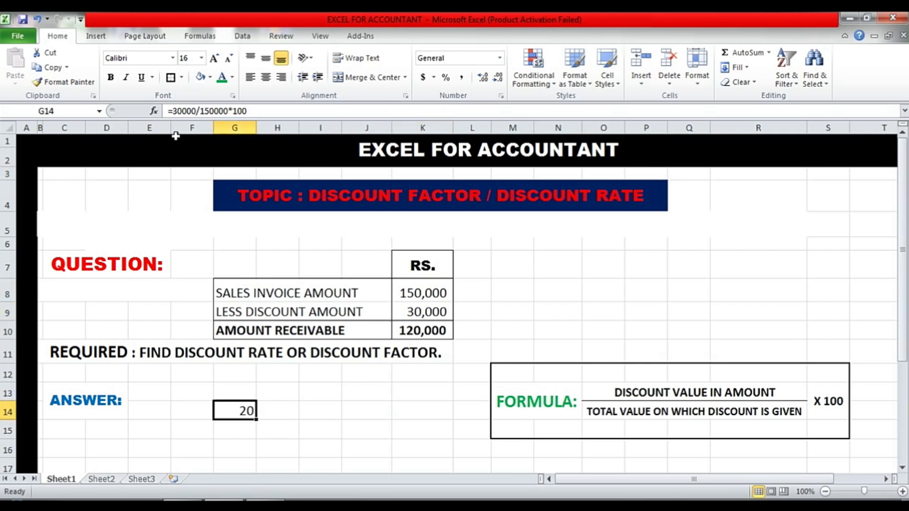
click(190, 57)
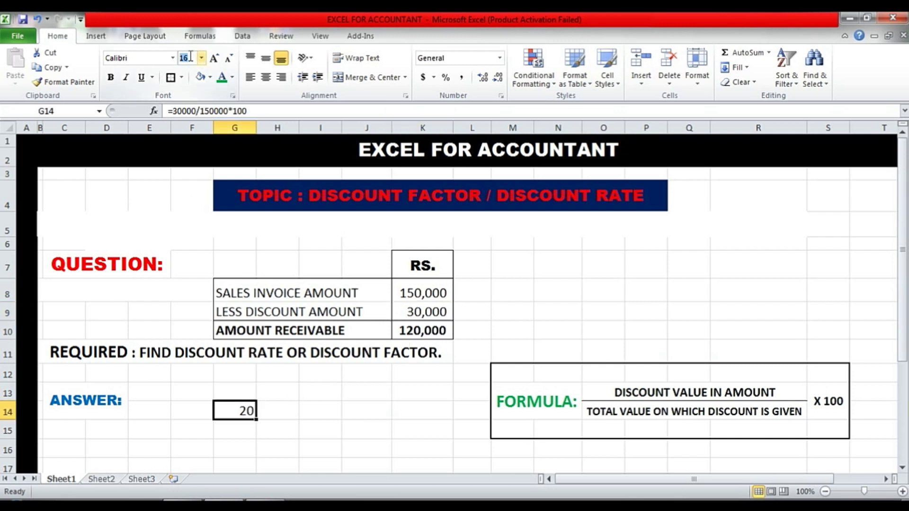
text(20)
key(Return)
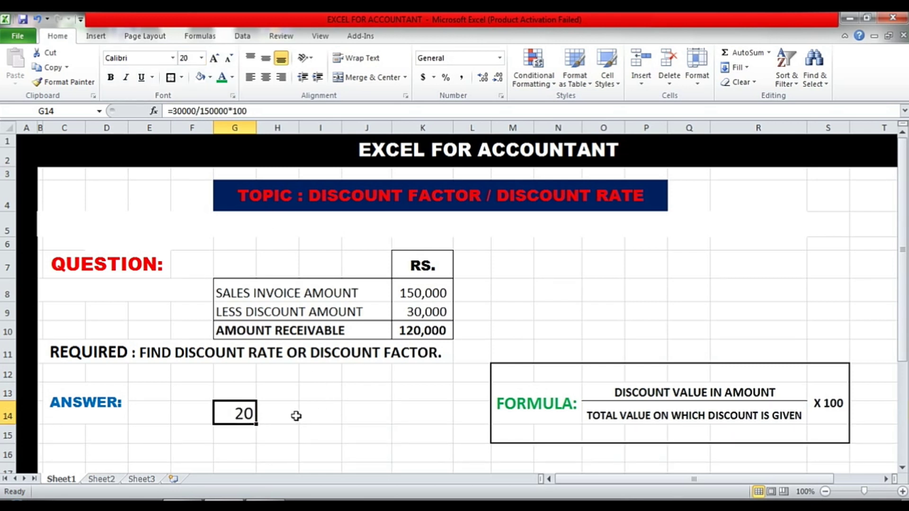
click(296, 416)
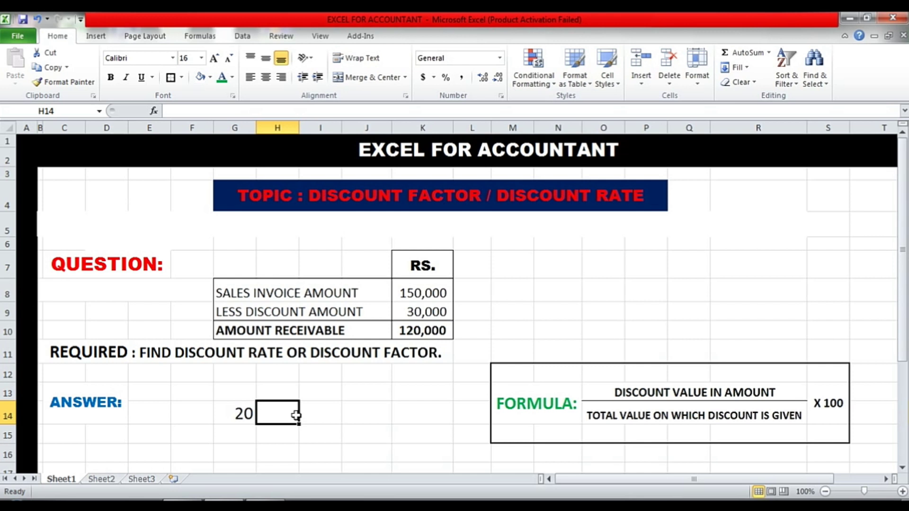
click(416, 337)
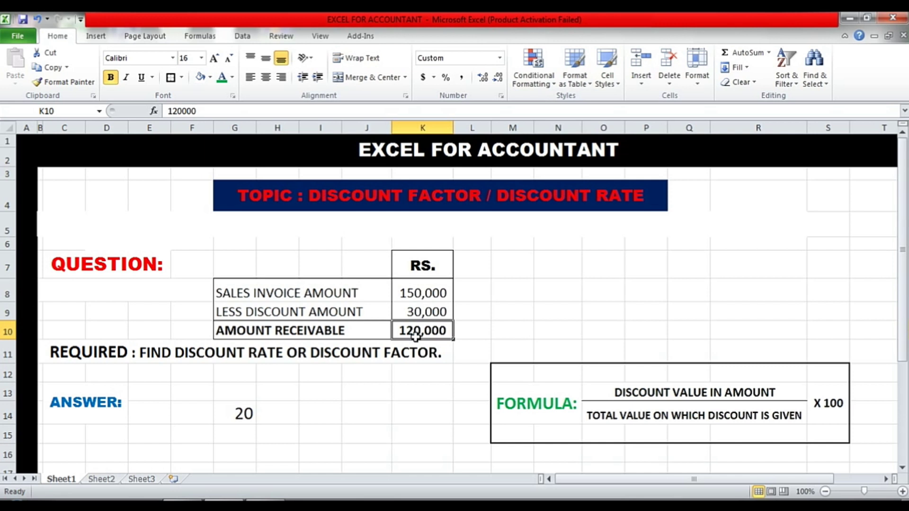
click(252, 416)
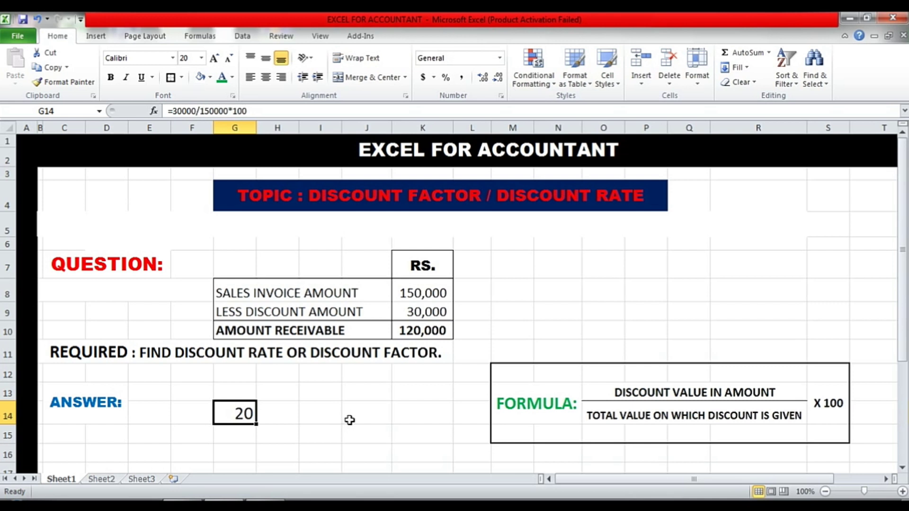
click(423, 332)
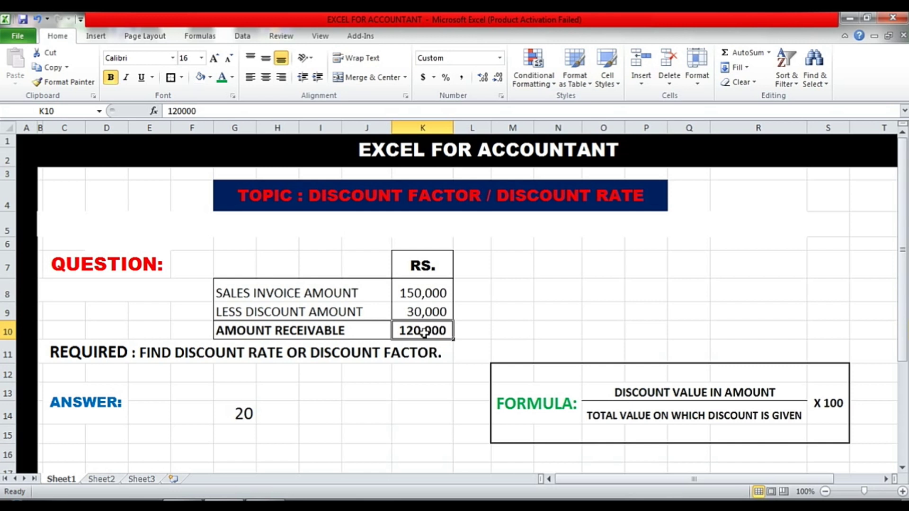
click(426, 296)
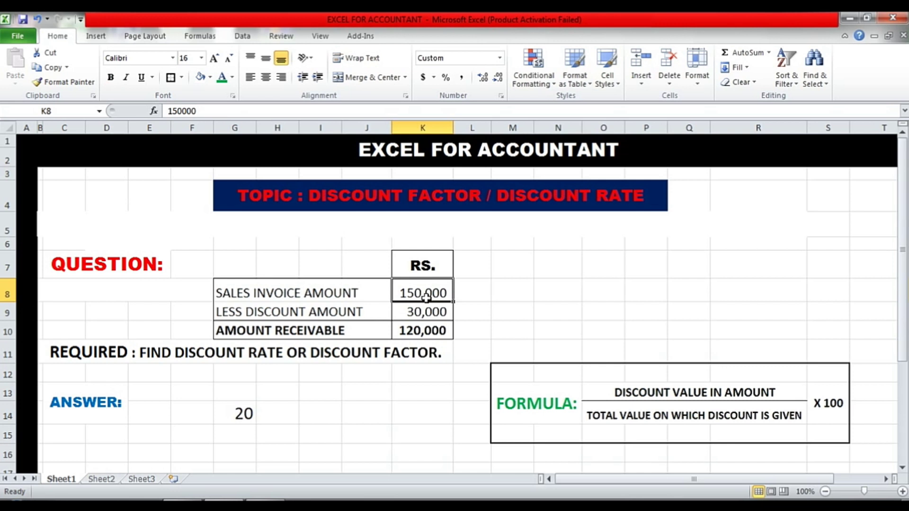
Enter 100, 20 and 80 in column L beside the invoice, discount and receivable amounts
click(471, 297)
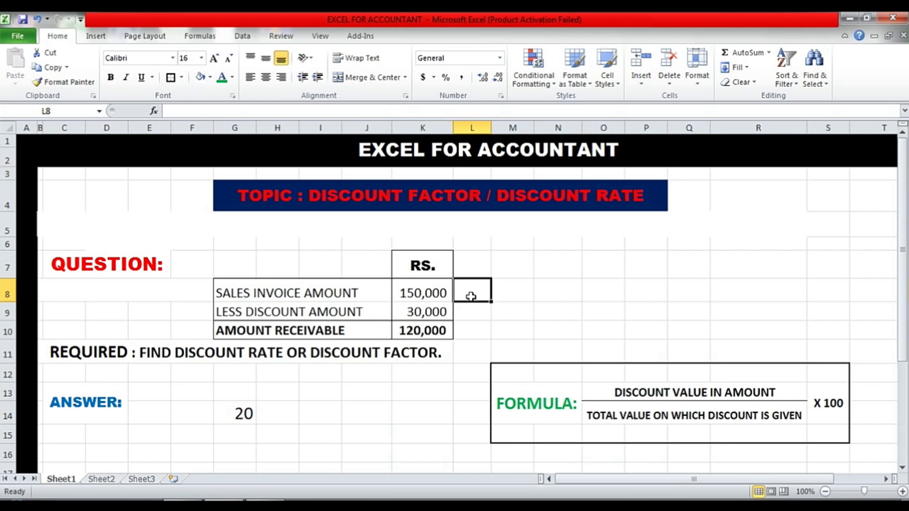
text(1)
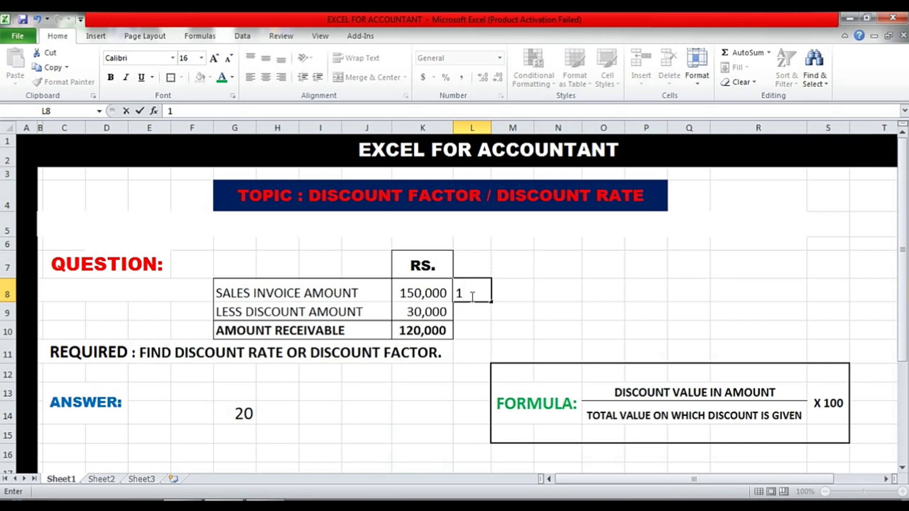
text(00)
key(Return)
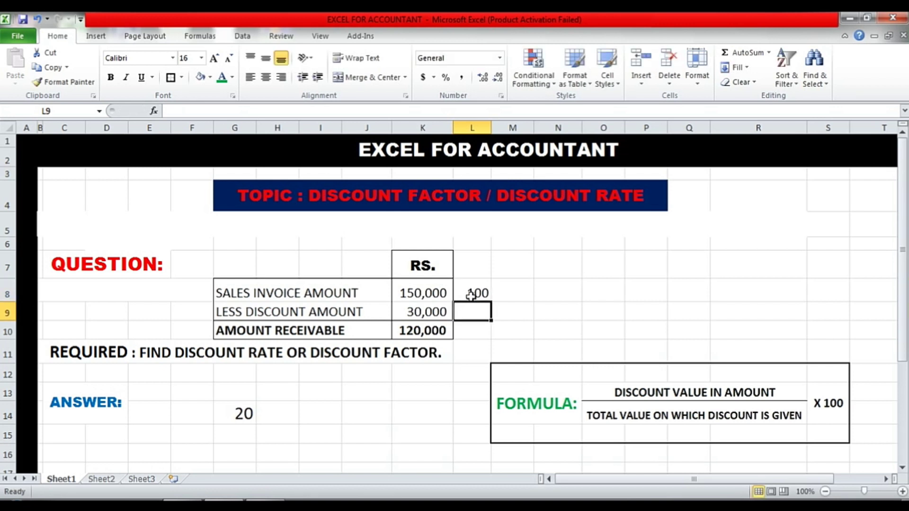
text(2)
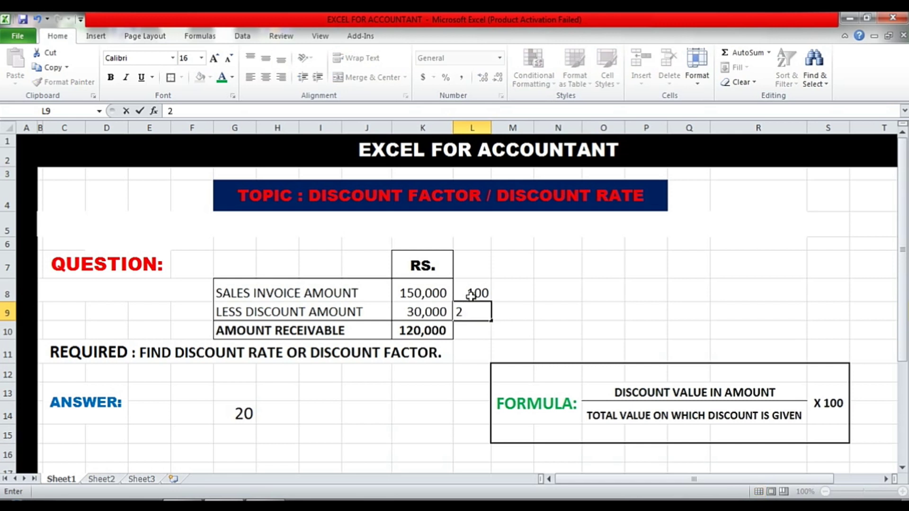
text(0)
key(Return)
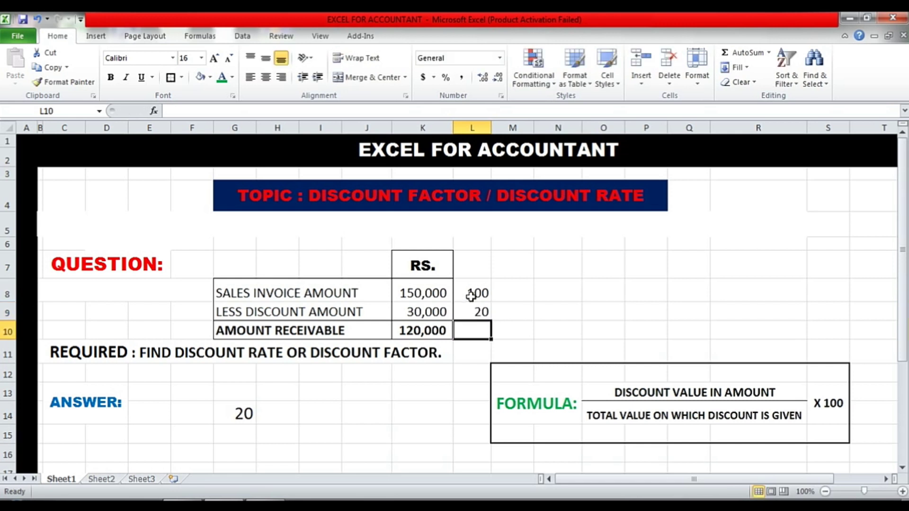
text(80)
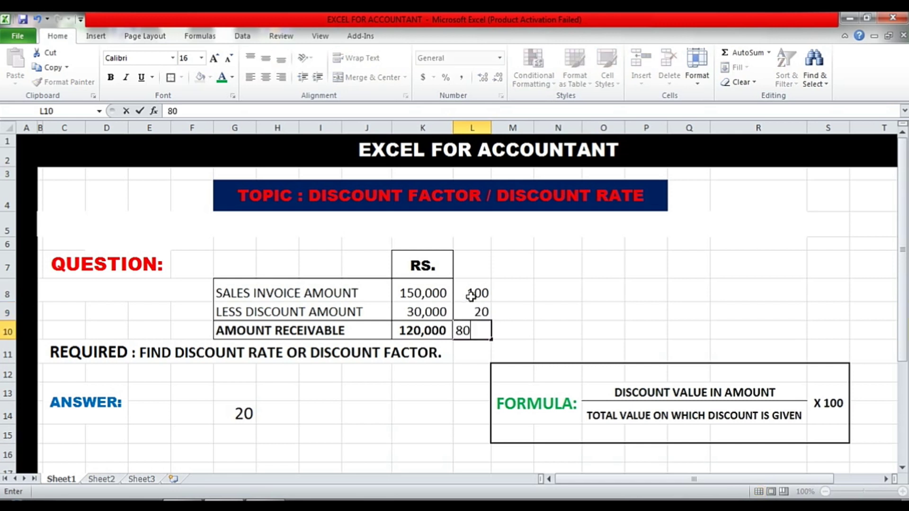
click(430, 331)
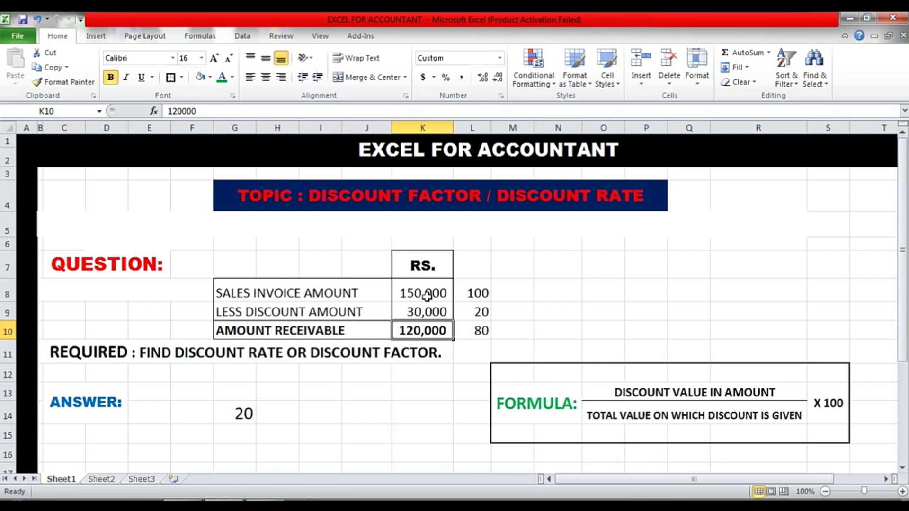
Enter =120000/80*100 in I14 to back-calculate the 150000 invoice amount
click(317, 413)
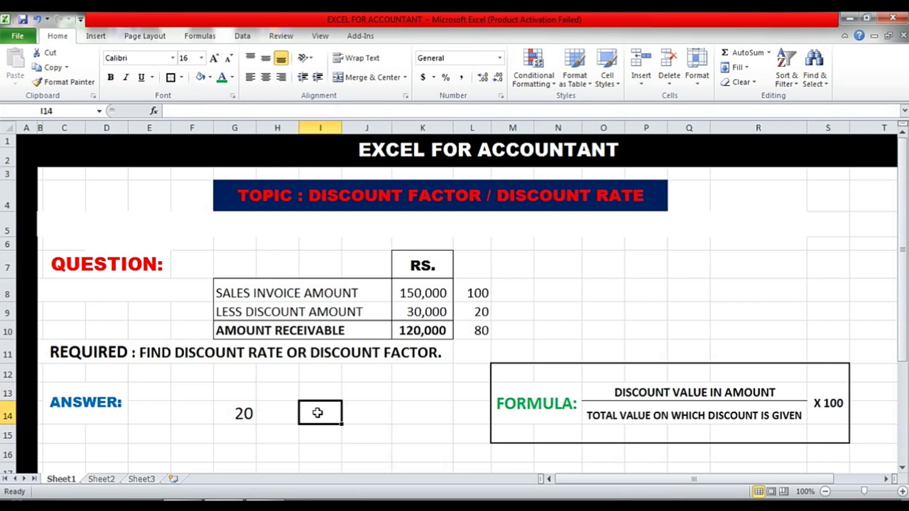
text(=)
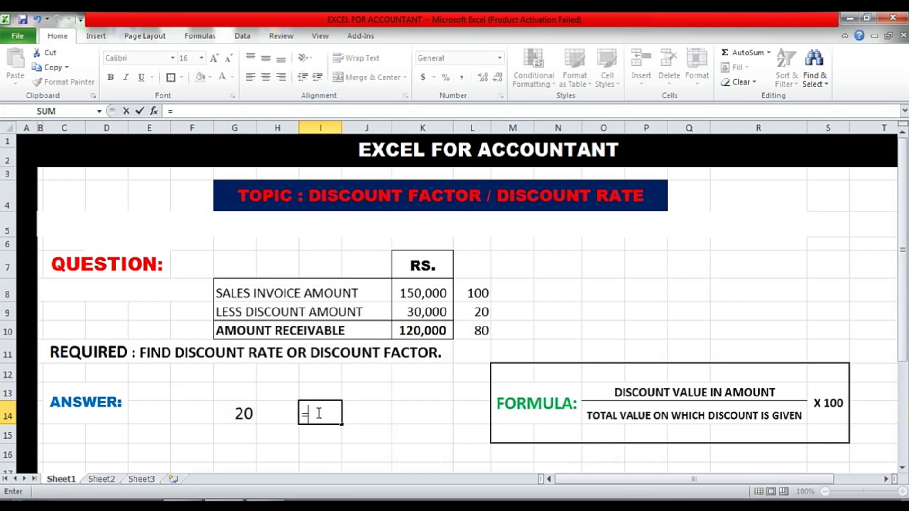
text(12)
text(0000)
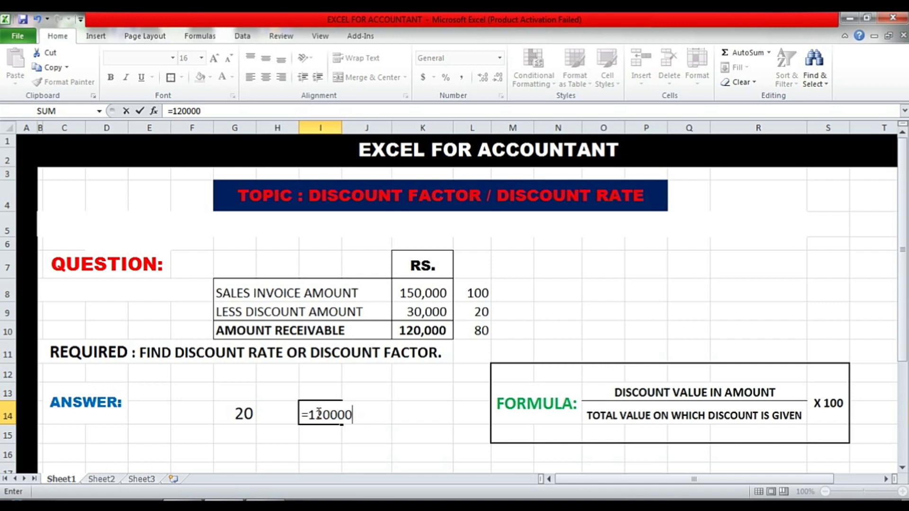
text(/8)
text(0)
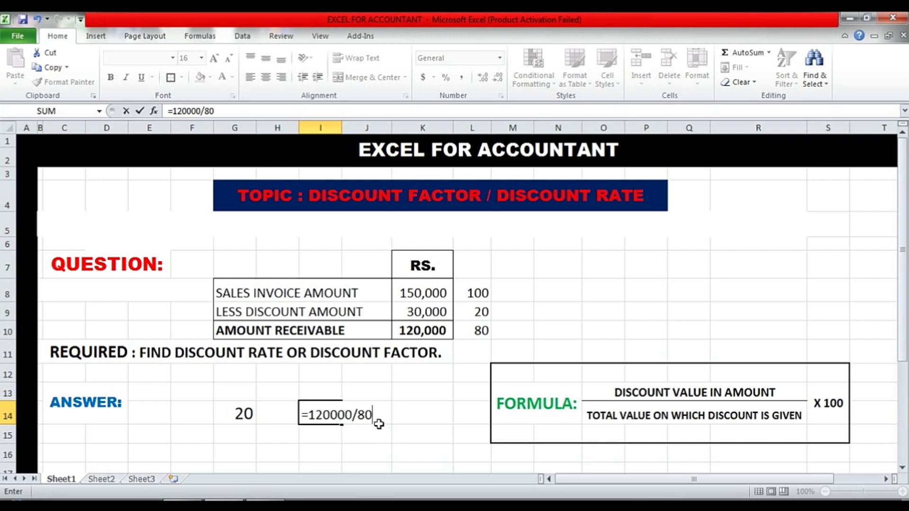
text(*)
text(100)
key(Return)
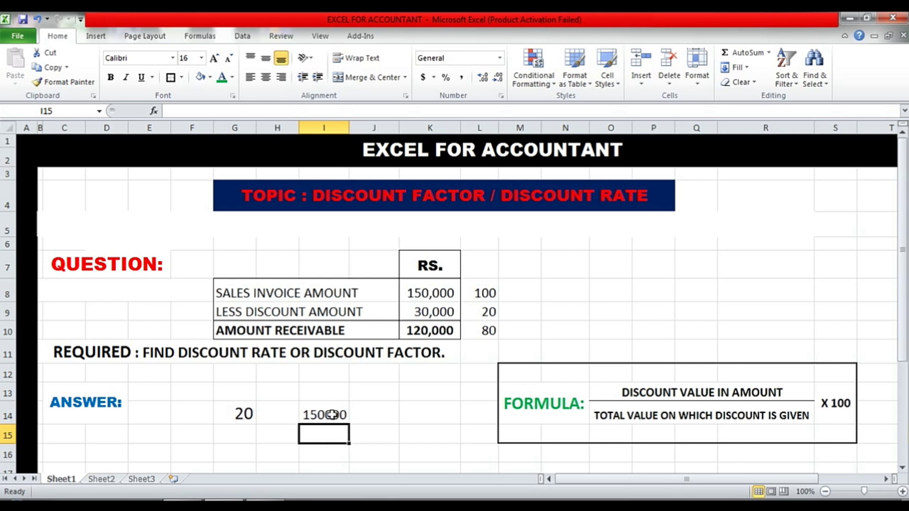
Compare I14's formula with G14's discount-rate formula and the discount amount
click(333, 414)
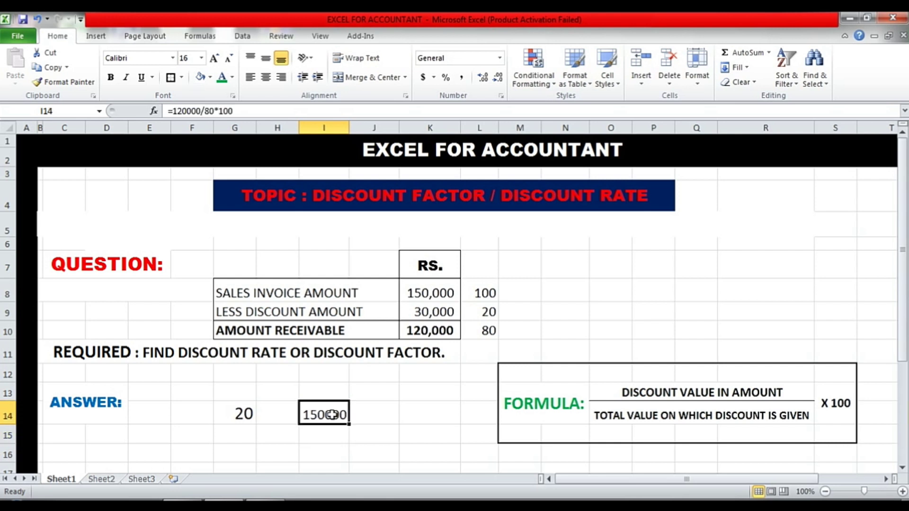
click(250, 414)
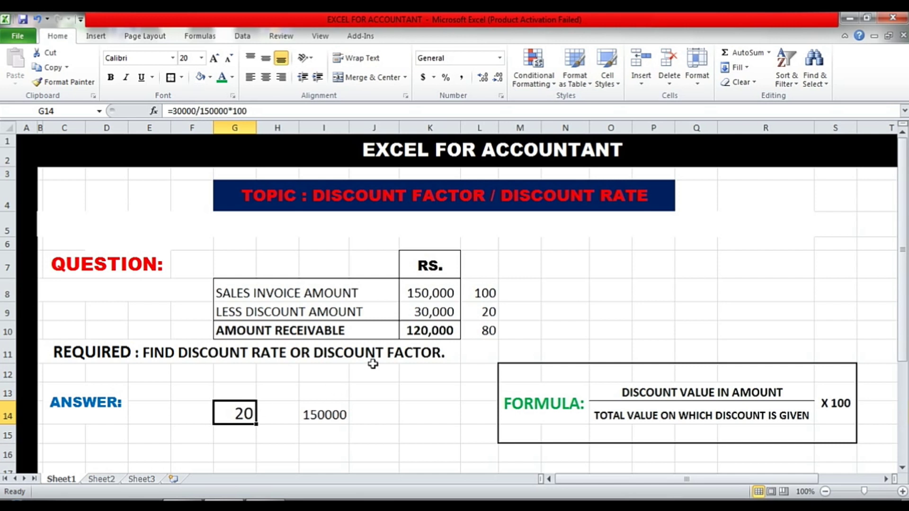
click(427, 314)
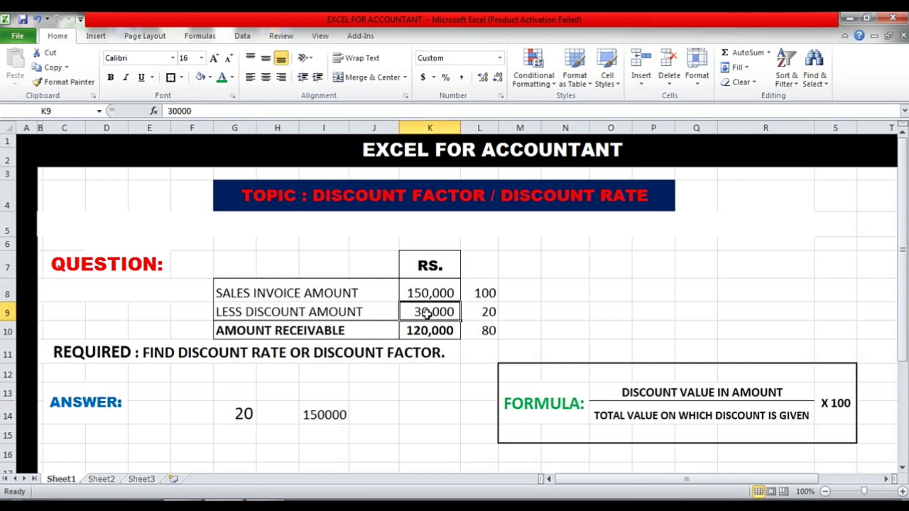